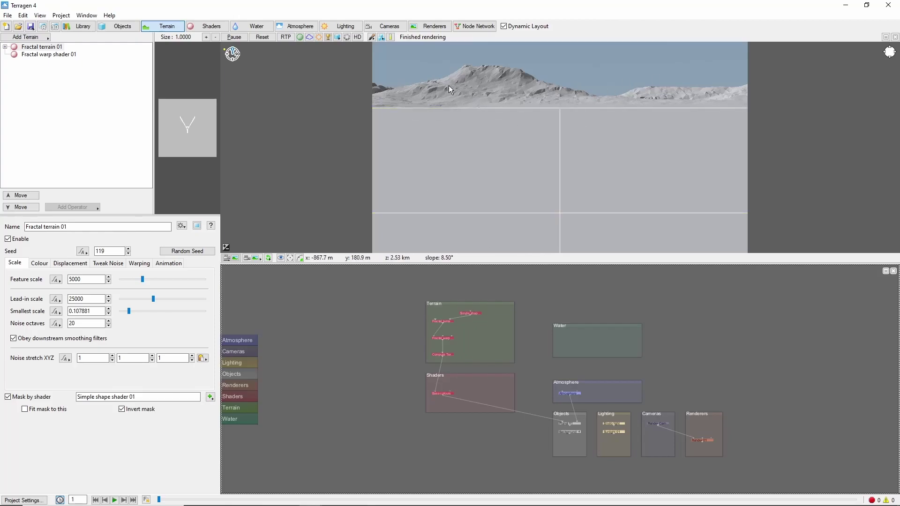
- Delete the simple shape, fractal terrain and fractal warp shaders, and add a new Power Fractal terrain feeding Compute Terrain
{"action": "scroll", "coordinate": [431, 358], "scroll_direction": "up", "scroll_amount": 4}
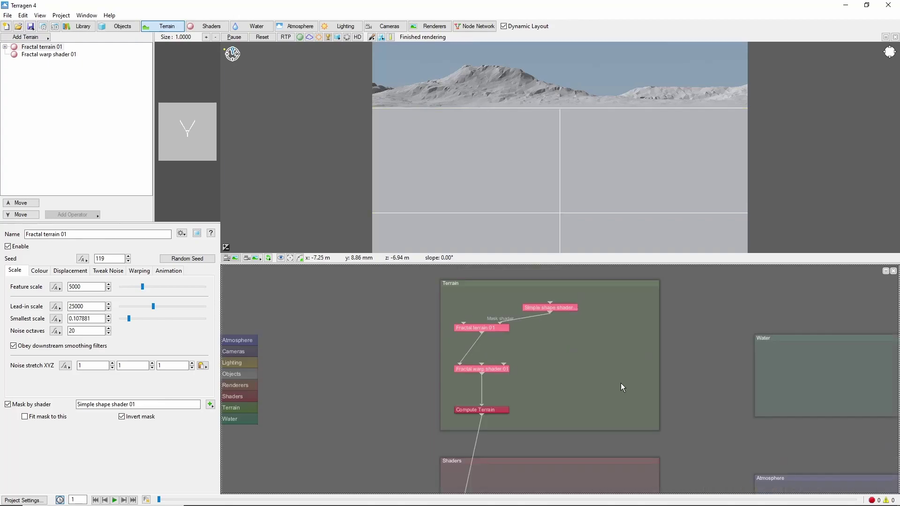
{"action": "key", "text": "Delete"}
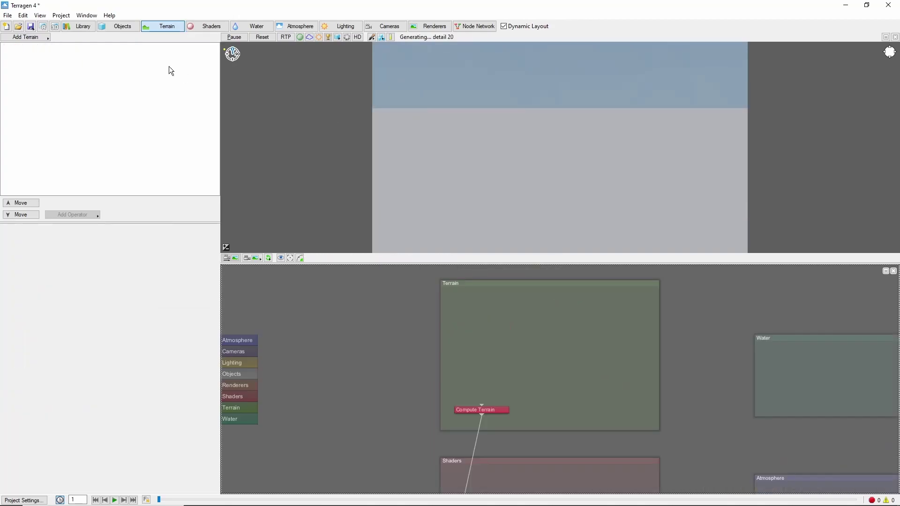
{"action": "left_click", "coordinate": [41, 40]}
{"action": "left_click", "coordinate": [42, 39]}
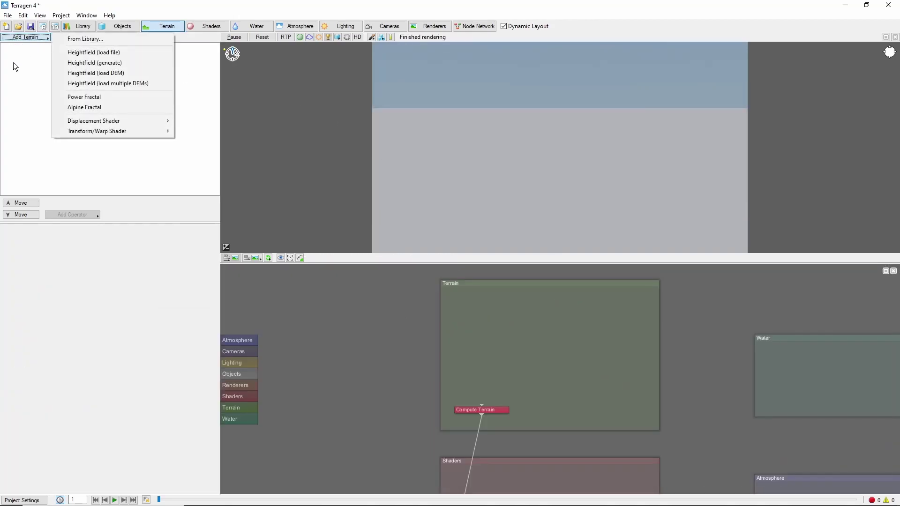
{"action": "left_click", "coordinate": [85, 97]}
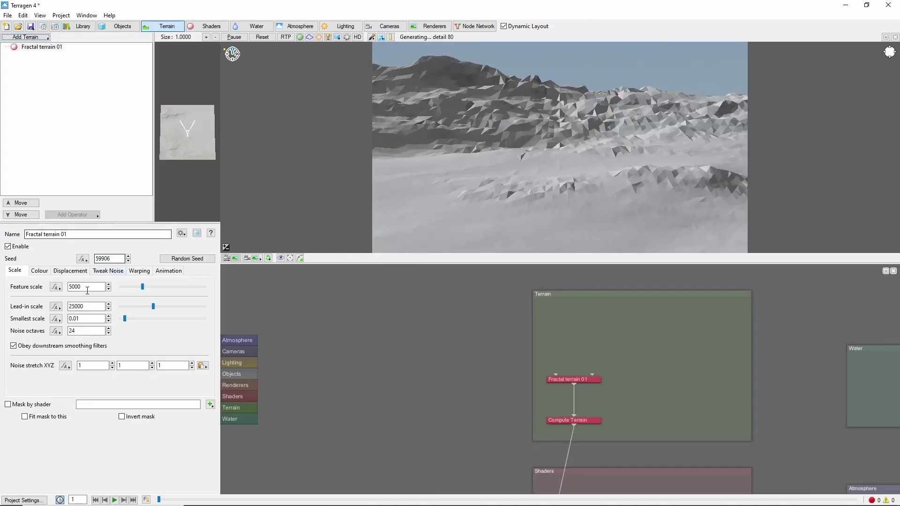
- Set the new fractal terrain's feature scale to 300 and its lead-in scale to 1000
{"action": "type", "text": "300"}
{"action": "key", "text": "Tab"}
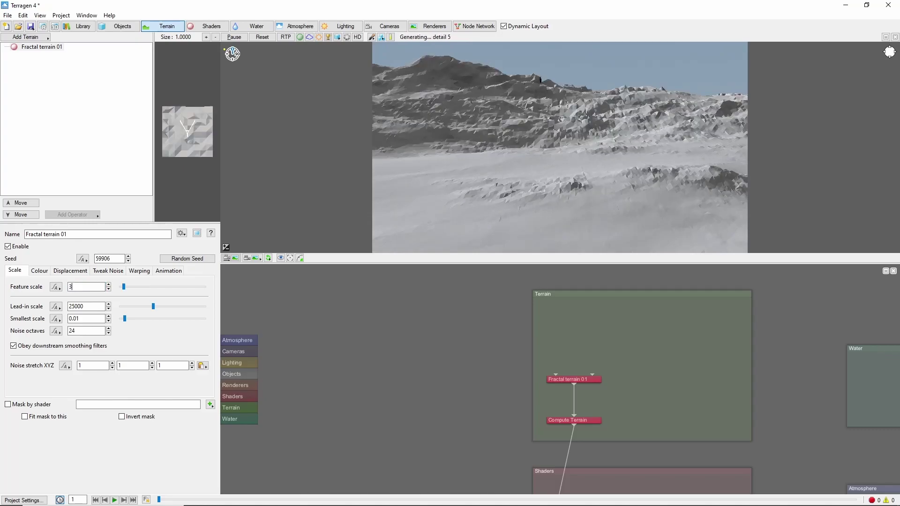
{"action": "type", "text": "1000"}
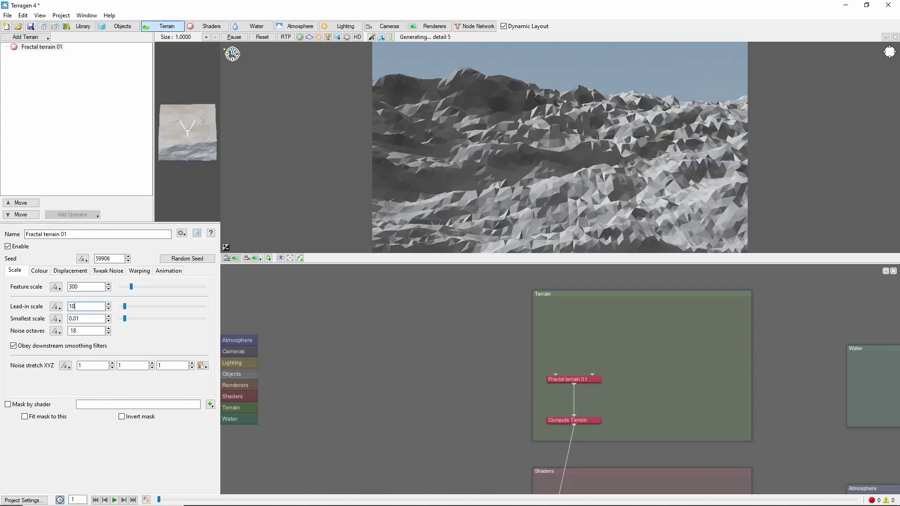
- Set the fractal terrain's displacement amplitude to 100, displacement roughness to 0.9 and displacement spike limit to 0.2
{"action": "left_click", "coordinate": [83, 272]}
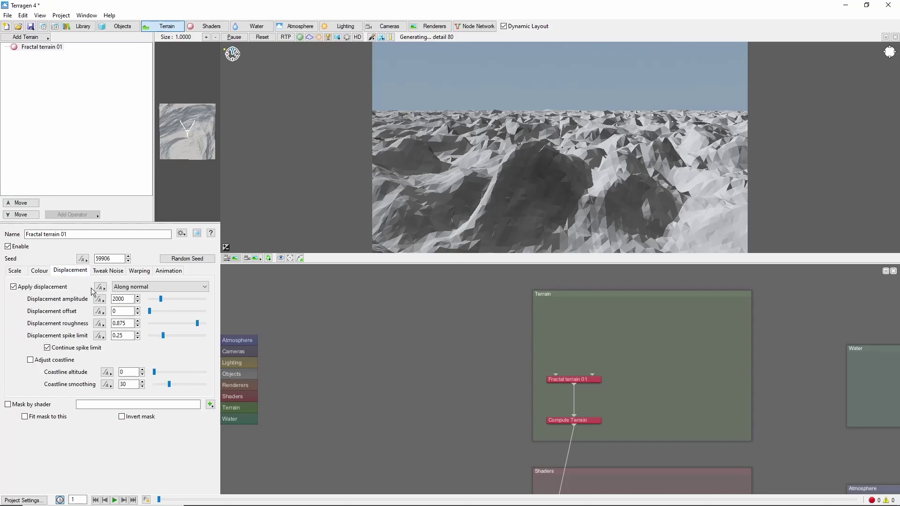
{"action": "double_click", "coordinate": [128, 299]}
{"action": "type", "text": "100"}
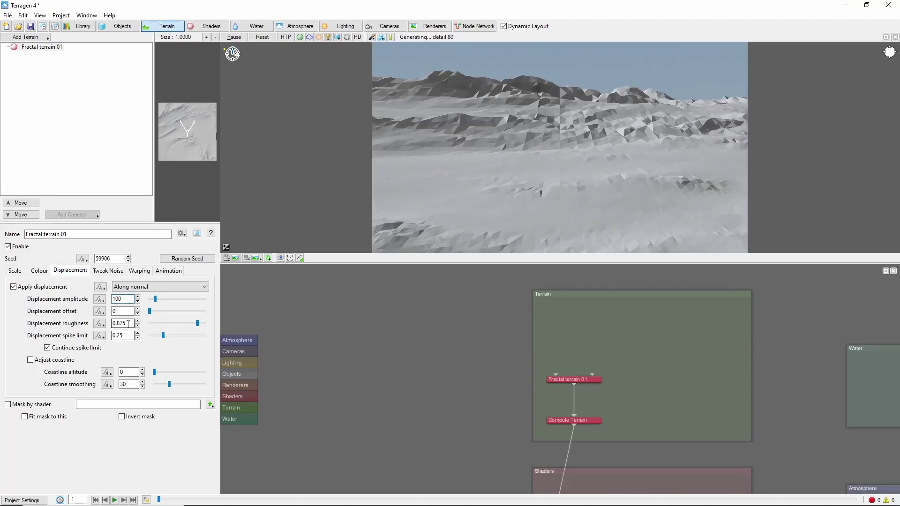
{"action": "left_click_drag", "start_coordinate": [128, 324], "coordinate": [115, 324]}
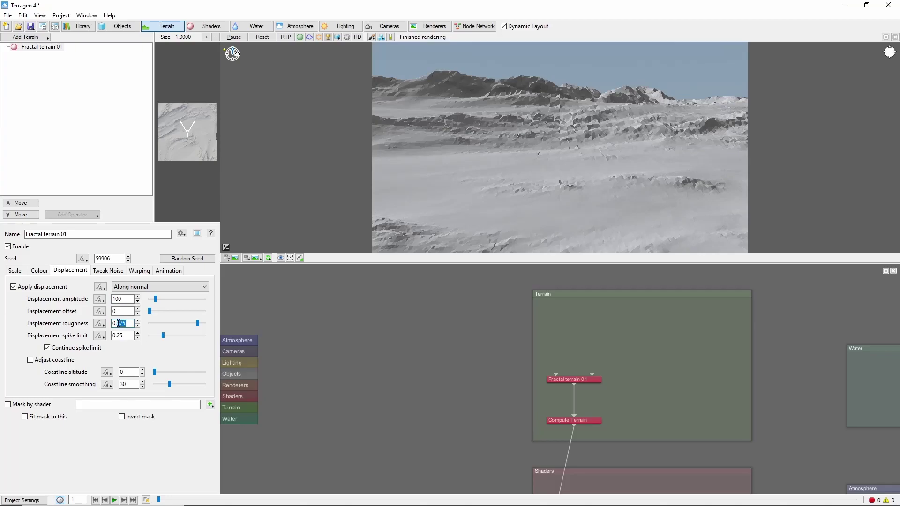
{"action": "type", "text": "9"}
{"action": "left_click", "coordinate": [129, 337]}
{"action": "key", "text": "BackSpace"}
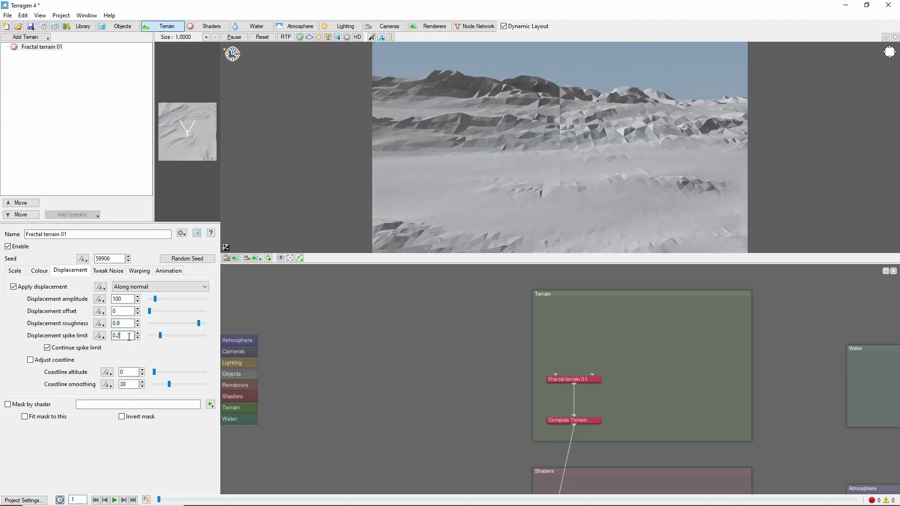
- Add a Simple shape shader node inside the Terrain group, above the fractal terrain node
{"action": "left_click_drag", "start_coordinate": [548, 228], "coordinate": [537, 231], "text": "alt"}
{"action": "right_click_drag", "start_coordinate": [536, 230], "coordinate": [507, 125], "text": "alt"}
{"action": "middle_click_drag", "start_coordinate": [507, 125], "coordinate": [550, 190], "text": "alt"}
{"action": "right_click_drag", "start_coordinate": [550, 190], "coordinate": [550, 212], "text": "alt"}
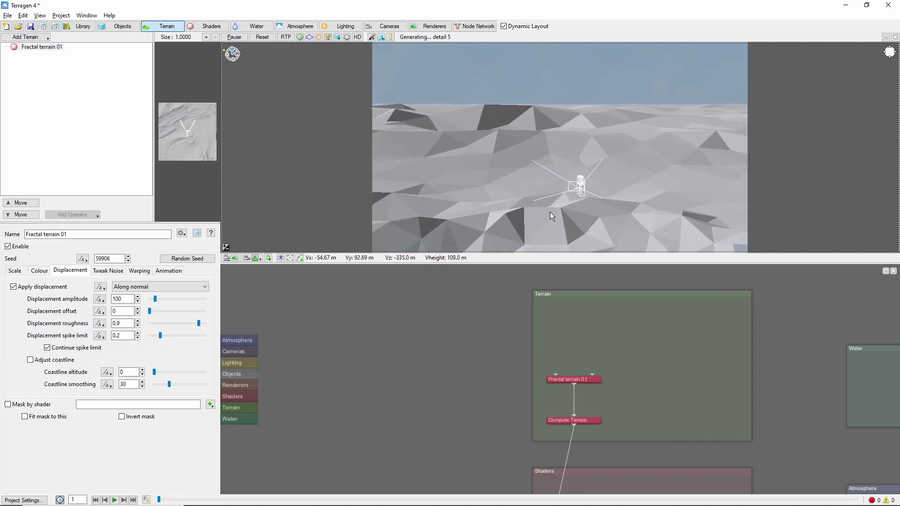
{"action": "left_click", "coordinate": [15, 271]}
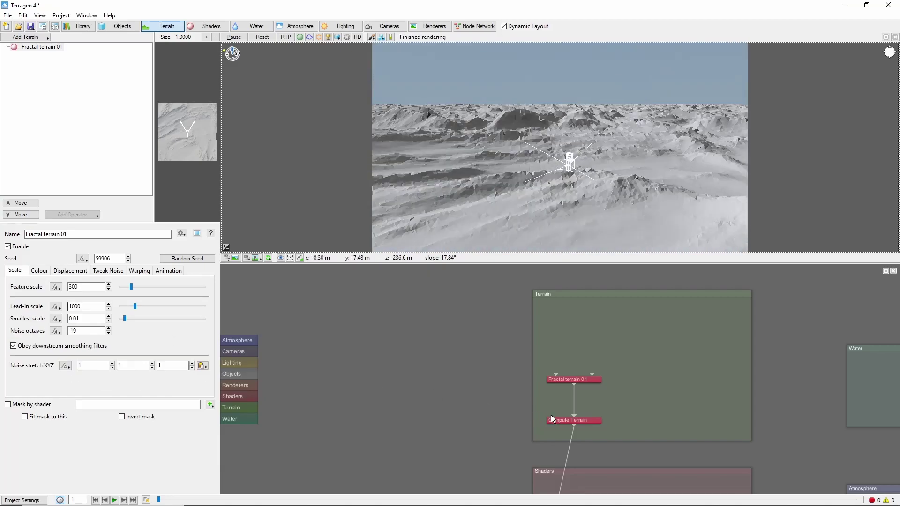
{"action": "left_click", "coordinate": [660, 311]}
{"action": "key", "text": "Tab"}
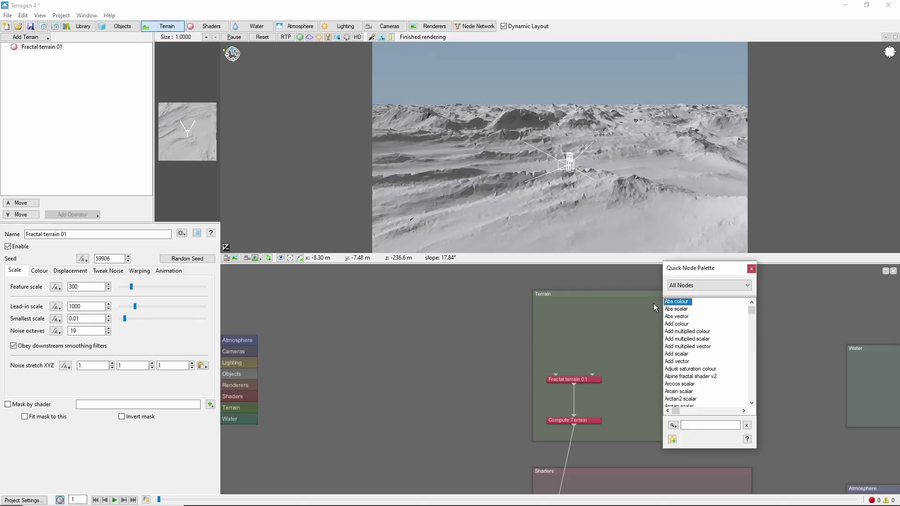
{"action": "key", "text": "Down"}
{"action": "key", "text": "Return"}
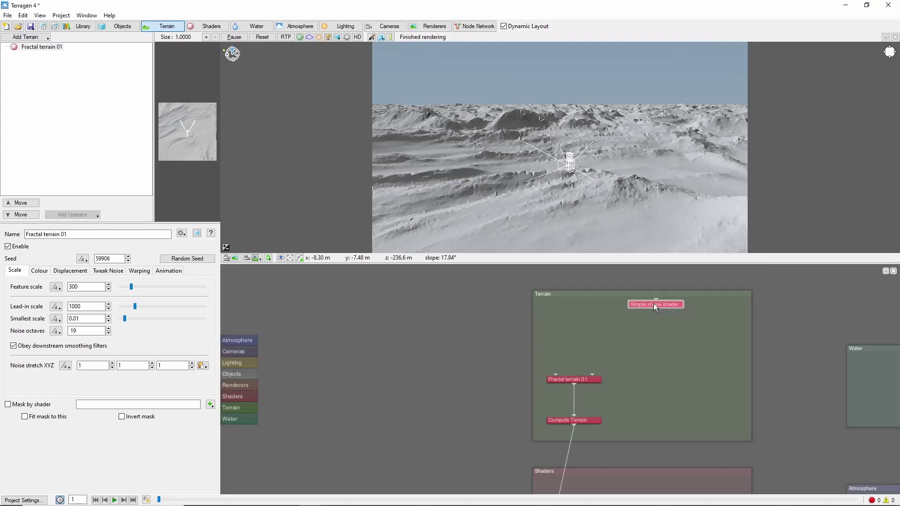
- Set the simple shape shader's size to 2000 by 100000 and give it a Smooth step edge profile with a 1990 metre edge width
{"action": "double_click", "coordinate": [655, 303]}
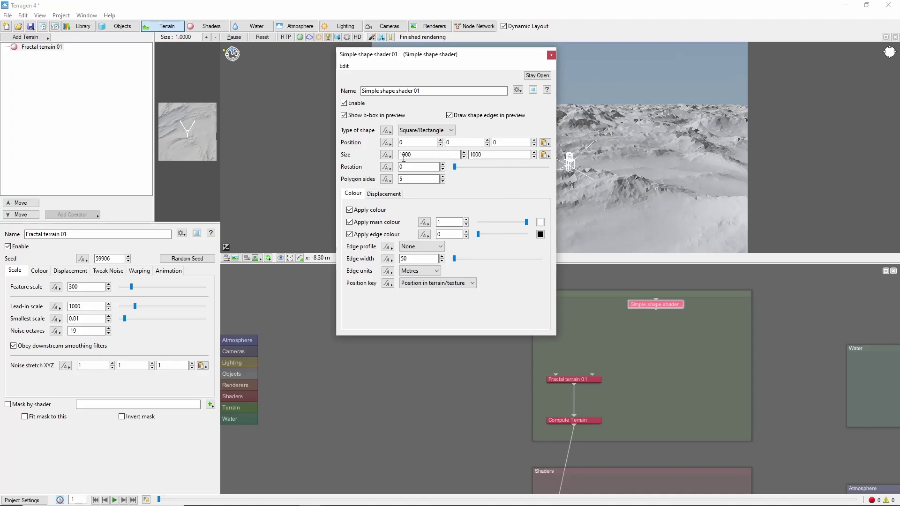
{"action": "left_click_drag", "start_coordinate": [403, 157], "coordinate": [358, 158]}
{"action": "type", "text": "2"}
{"action": "left_click", "coordinate": [486, 155]}
{"action": "left_click", "coordinate": [422, 246]}
{"action": "left_click", "coordinate": [430, 259]}
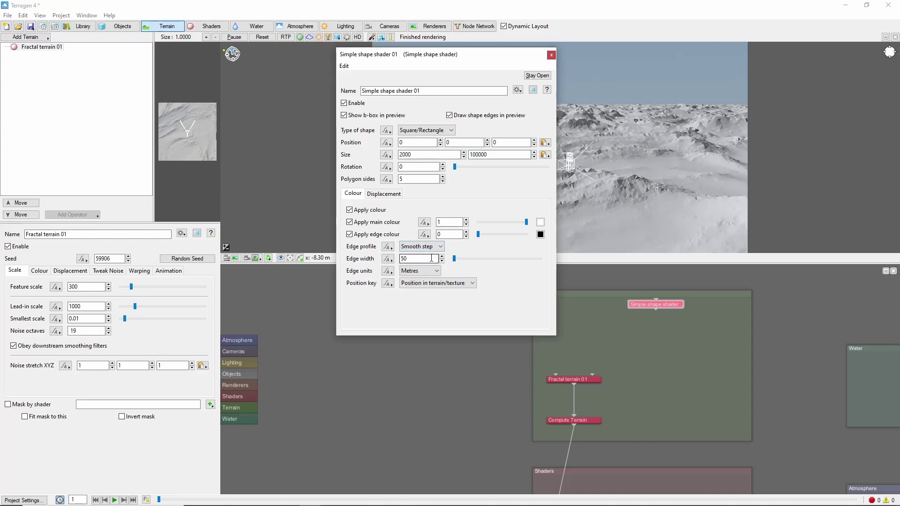
{"action": "double_click", "coordinate": [432, 258]}
{"action": "type", "text": "199"}
- Check the simple shape shader's preview at a 2 km size and rename the shader to Road Mask
{"action": "left_click", "coordinate": [534, 89]}
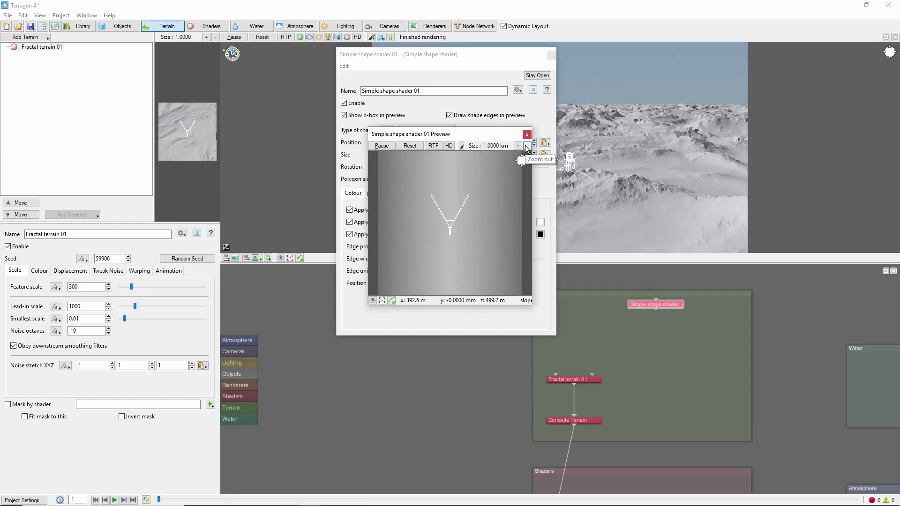
{"action": "left_click", "coordinate": [528, 146]}
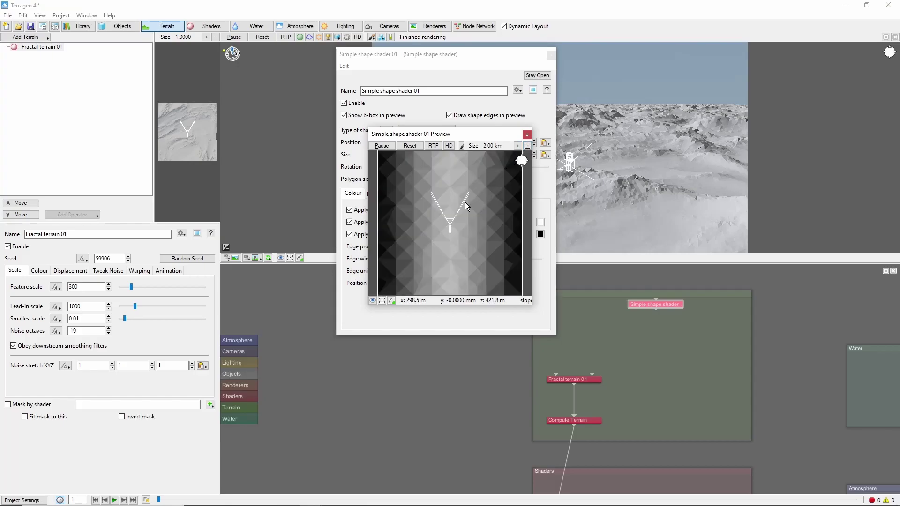
{"action": "left_click", "coordinate": [527, 135]}
{"action": "triple_click", "coordinate": [441, 90]}
{"action": "type", "text": "Road"}
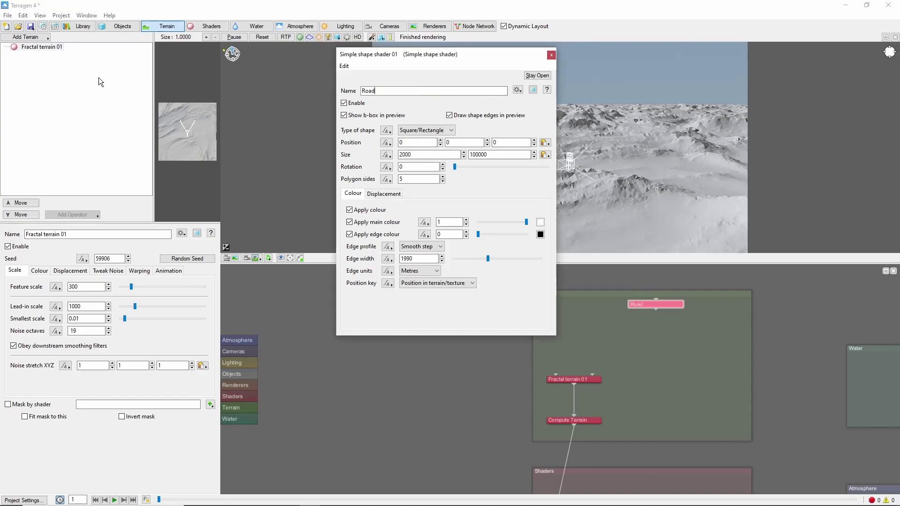
{"action": "type", "text": " M"}
{"action": "type", "text": "ask"}
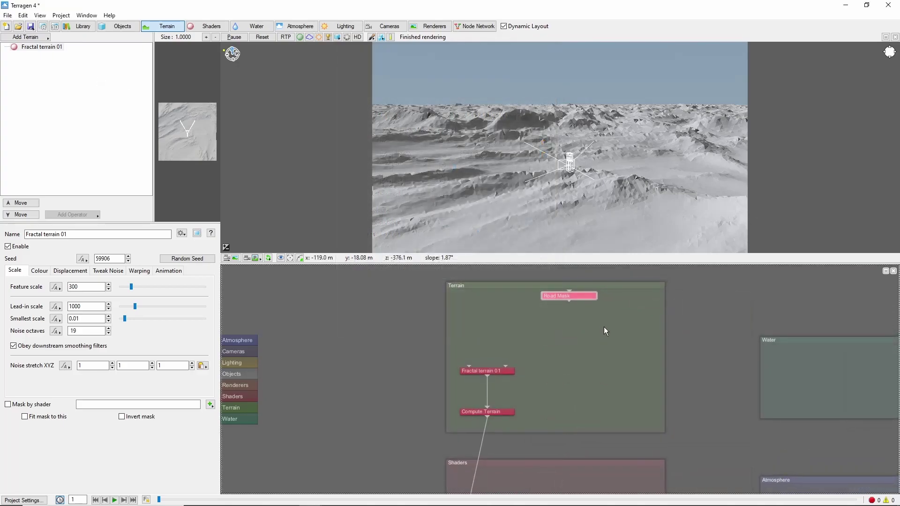
- Add a Warp input shader below Road Mask and connect Road Mask's output to its main input
{"action": "scroll", "coordinate": [580, 331], "scroll_direction": "up", "scroll_amount": 3}
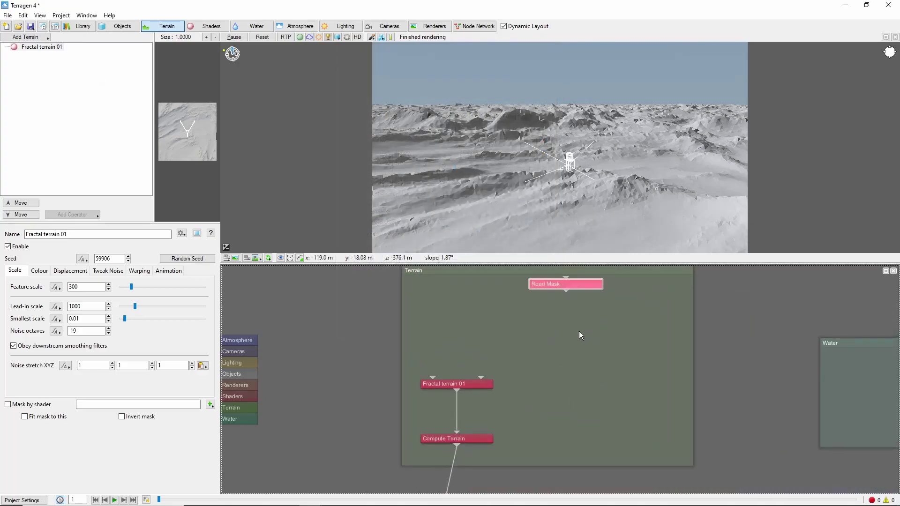
{"action": "left_click_drag", "start_coordinate": [590, 331], "coordinate": [523, 348]}
{"action": "scroll", "coordinate": [527, 338], "scroll_direction": "up", "scroll_amount": 2}
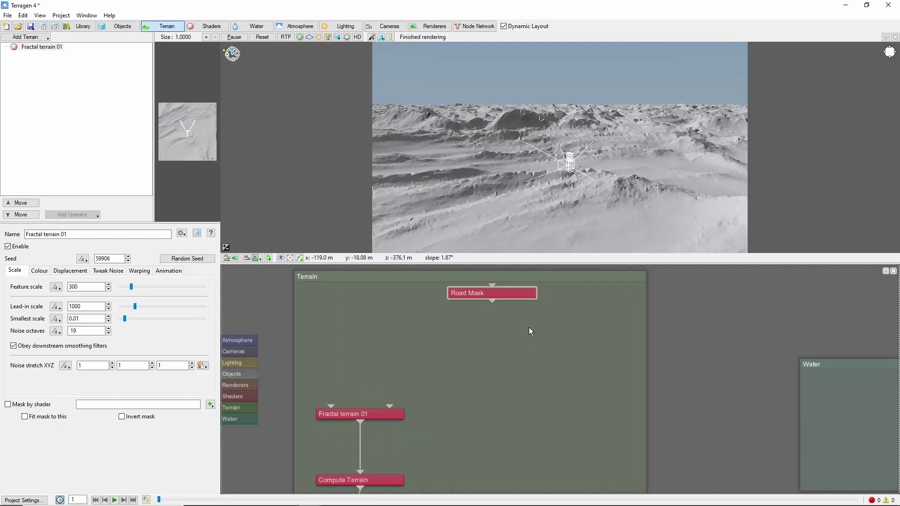
{"action": "key", "text": "Tab"}
{"action": "key", "text": "w"}
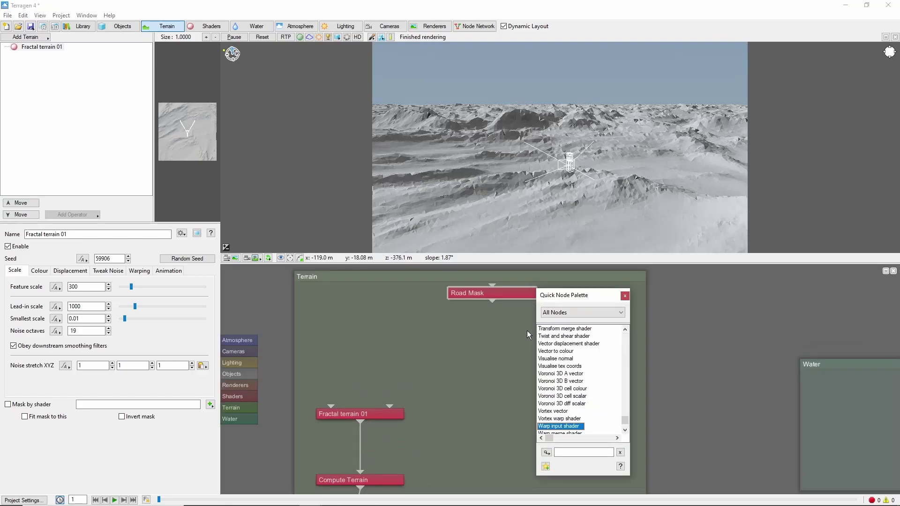
{"action": "key", "text": "Return"}
{"action": "left_click_drag", "start_coordinate": [527, 324], "coordinate": [523, 361]}
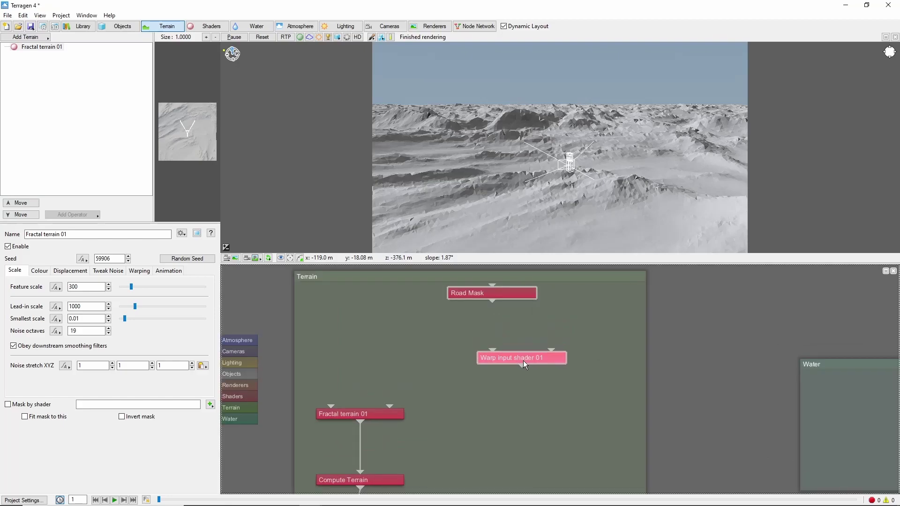
{"action": "left_click_drag", "start_coordinate": [493, 302], "coordinate": [527, 344]}
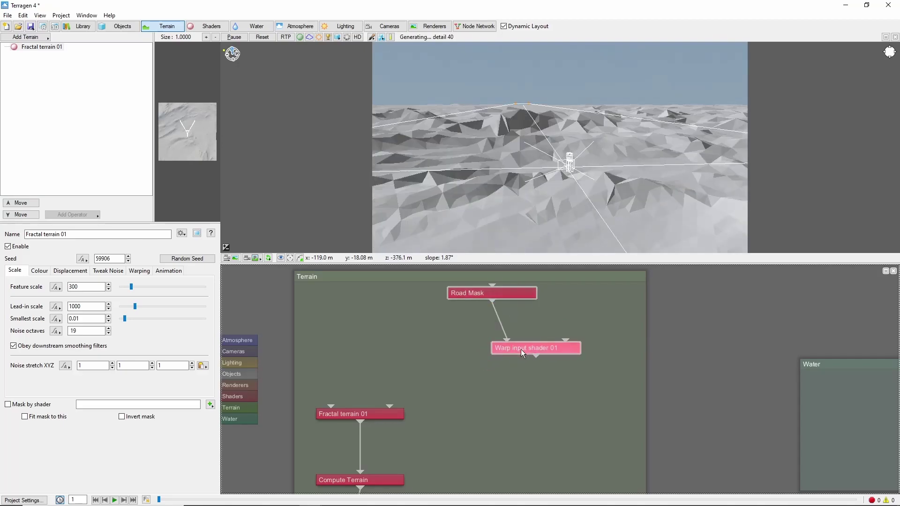
- Add a Power fractal shader v3 node beside Road Mask in the Terrain group
{"action": "key", "text": "Tab"}
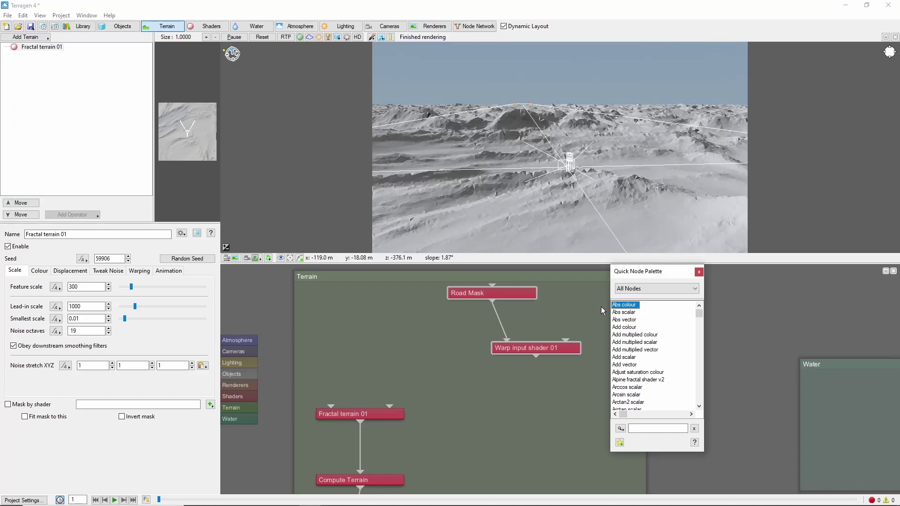
{"action": "type", "text": "pow"}
{"action": "key", "text": "Down"}
{"action": "key", "text": "Down"}
{"action": "key", "text": "Return"}
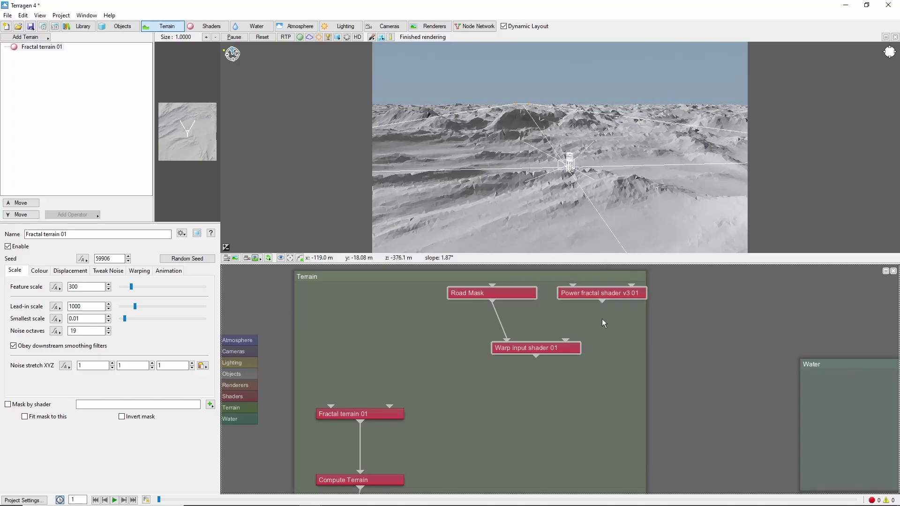
- Add a Redirect shader, connecting the power fractal to its X shader input and its output to the warp input shader's Warper input
{"action": "key", "text": "Tab"}
{"action": "type", "text": "re"}
{"action": "key", "text": "Return"}
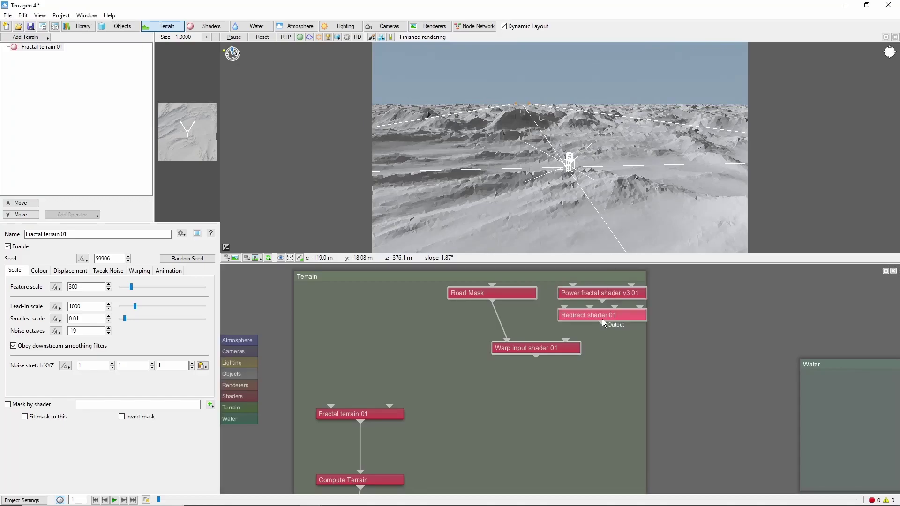
{"action": "left_click_drag", "start_coordinate": [601, 313], "coordinate": [558, 356]}
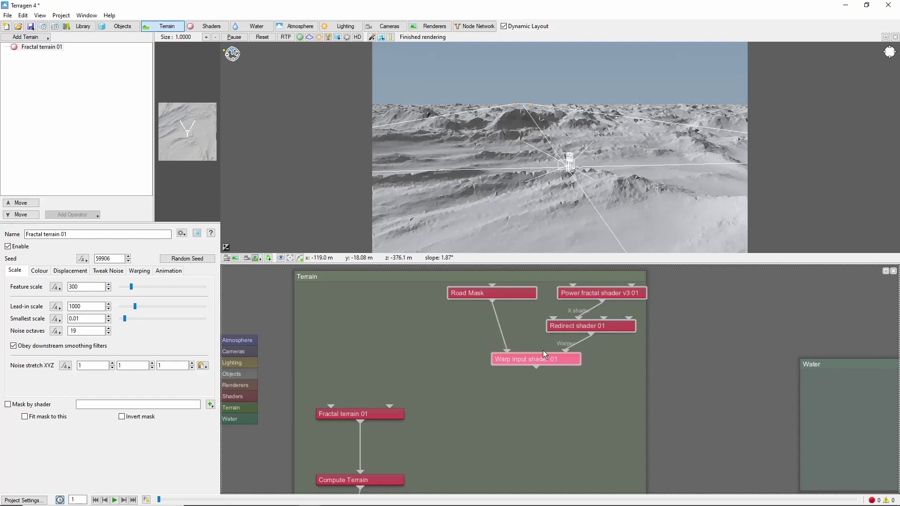
- Preview the warp input shader at 4 km, and set the power fractal's feature scale to 300, lead-in scale to 1000 and smallest scale to 150
{"action": "double_click", "coordinate": [535, 361]}
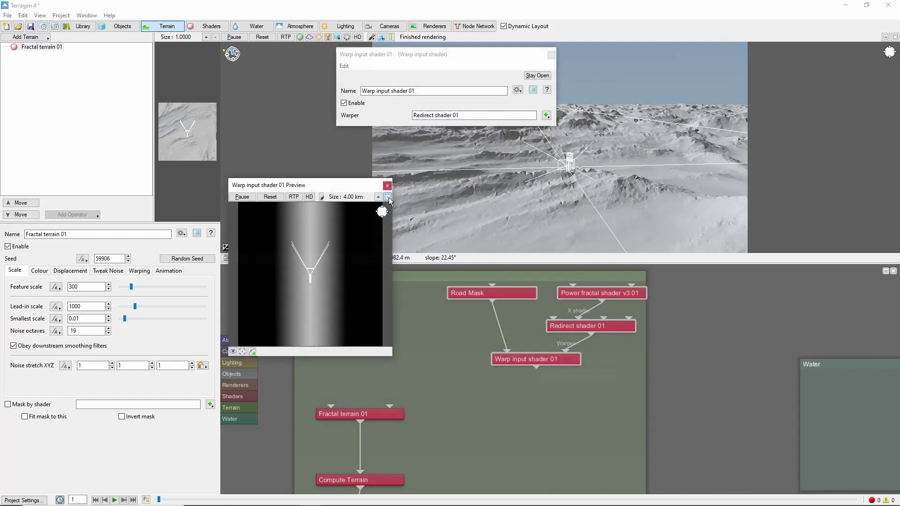
{"action": "double_click", "coordinate": [604, 293]}
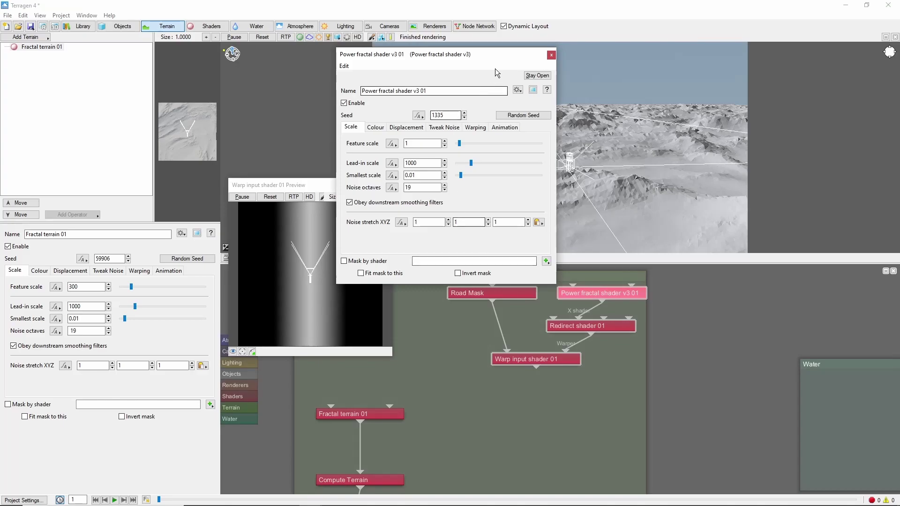
{"action": "left_click_drag", "start_coordinate": [506, 57], "coordinate": [597, 46]}
{"action": "left_click_drag", "start_coordinate": [524, 137], "coordinate": [365, 135]}
{"action": "type", "text": "300"}
{"action": "key", "text": "Tab"}
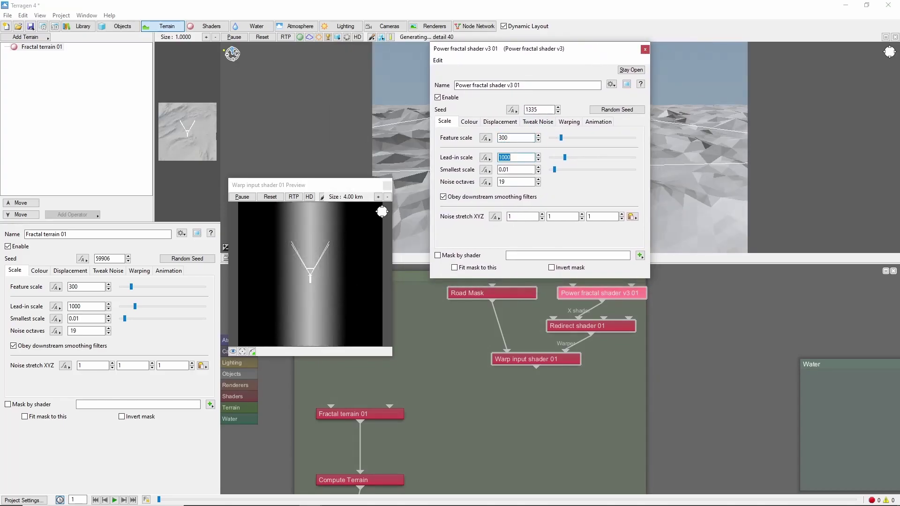
{"action": "type", "text": "1000"}
{"action": "key", "text": "Tab"}
{"action": "type", "text": "150"}
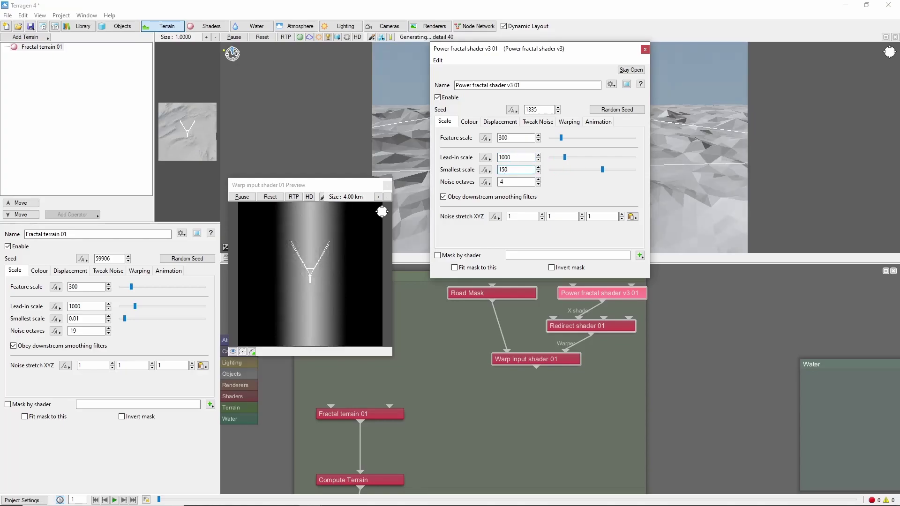
- Increase the power fractal shader's displacement amplitude to warp the road mask more strongly, and return to its scale settings
{"action": "left_click", "coordinate": [499, 122]}
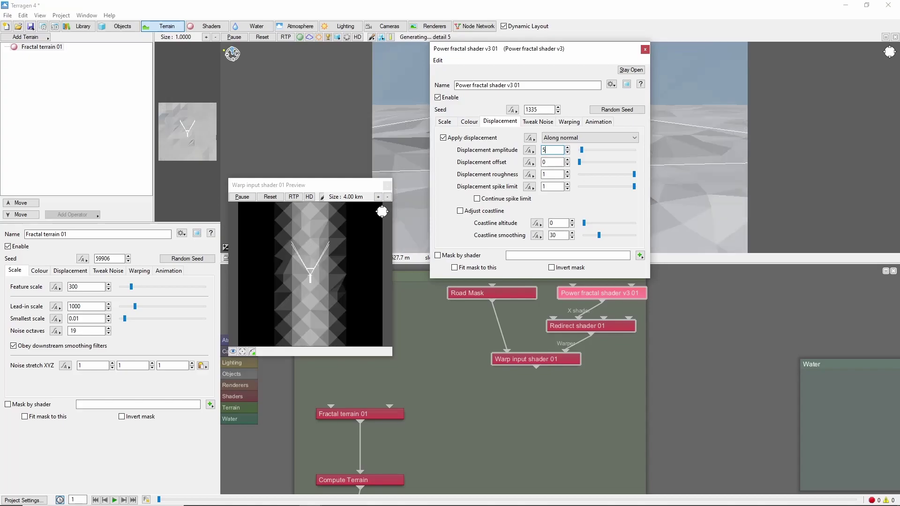
{"action": "left_click", "coordinate": [450, 122]}
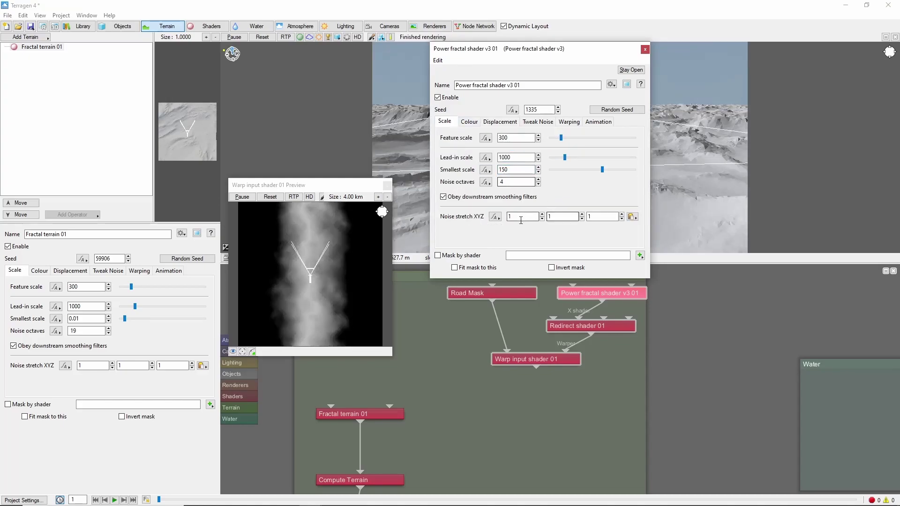
- Set the warping power fractal's X noise stretch to 1000 and close its settings
{"action": "left_click_drag", "start_coordinate": [520, 218], "coordinate": [430, 214]}
{"action": "type", "text": "1000"}
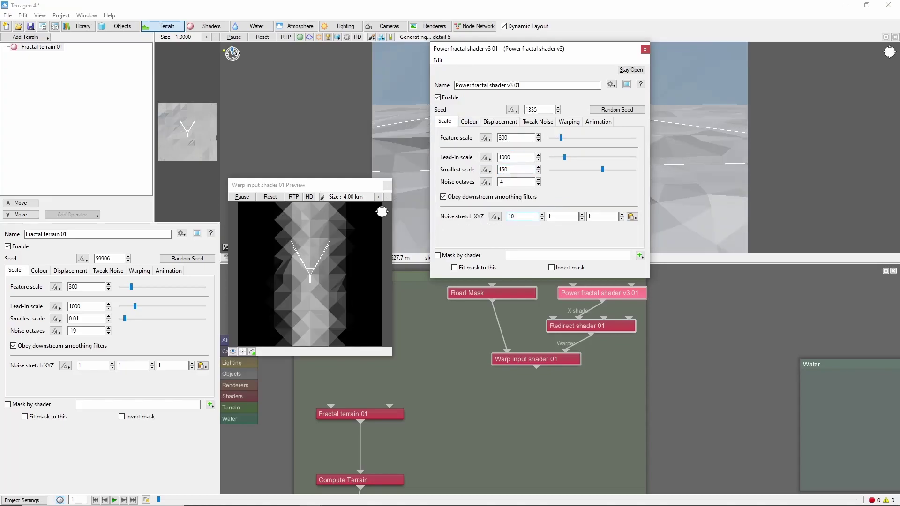
{"action": "left_click", "coordinate": [645, 50]}
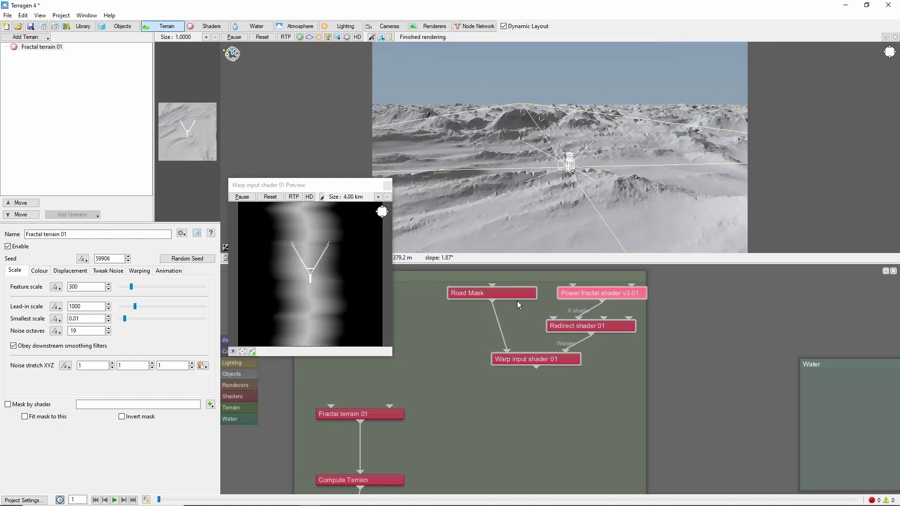
- Add a Colour adjust shader above Fractal terrain 01 and feed it from the warp input shader's output
{"action": "left_click_drag", "start_coordinate": [463, 389], "coordinate": [539, 376]}
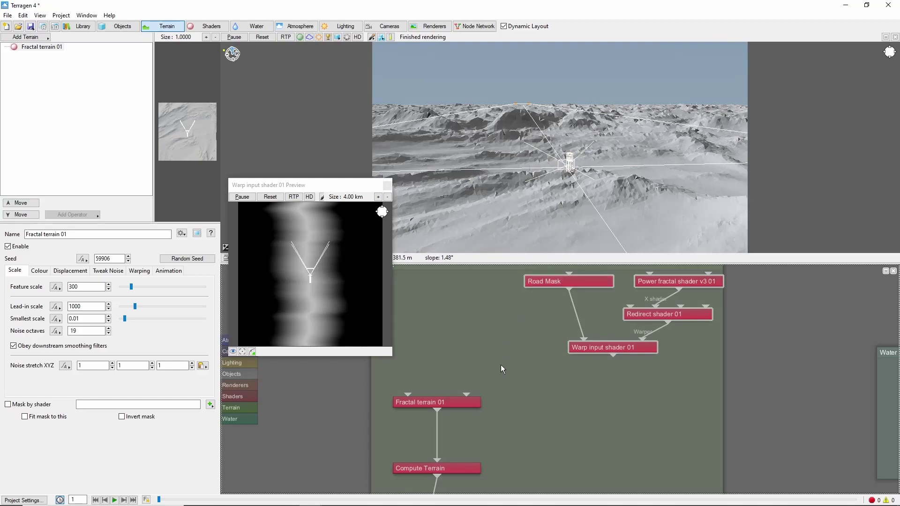
{"action": "key", "text": "Tab"}
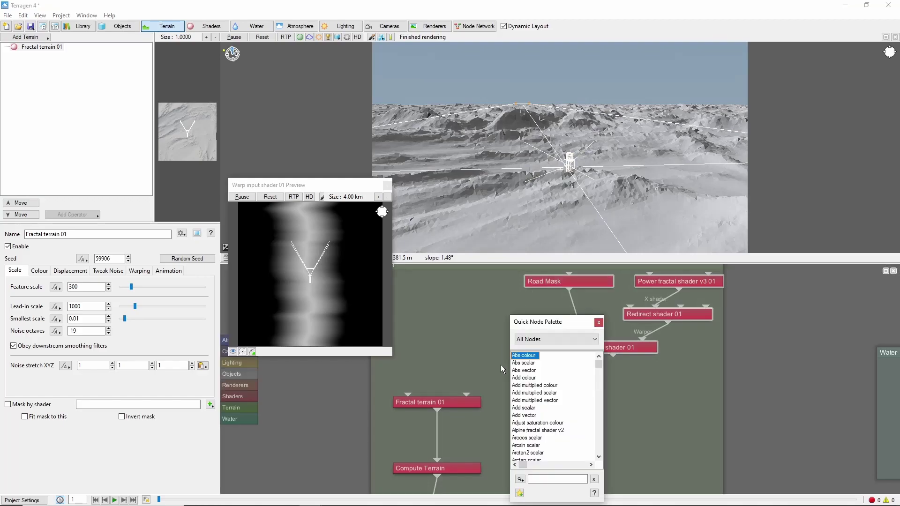
{"action": "type", "text": "col"}
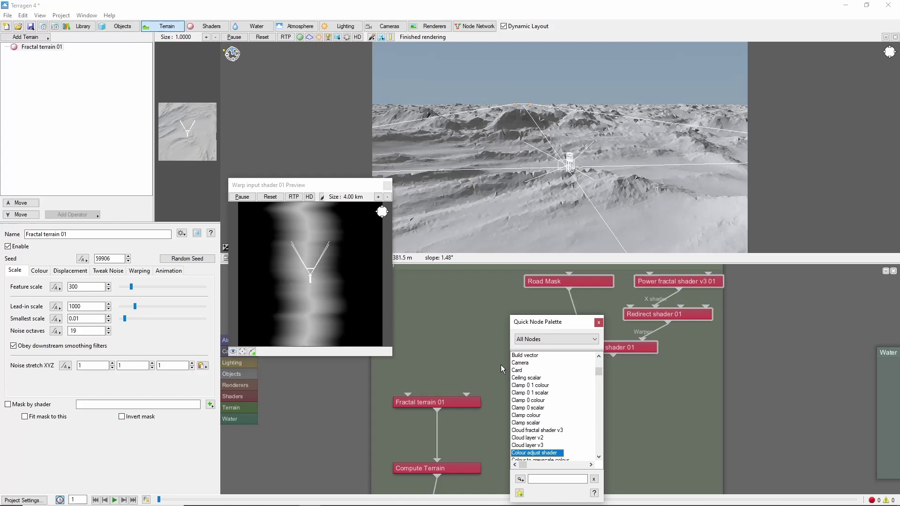
{"action": "key", "text": "Return"}
{"action": "left_click_drag", "start_coordinate": [604, 358], "coordinate": [509, 359]}
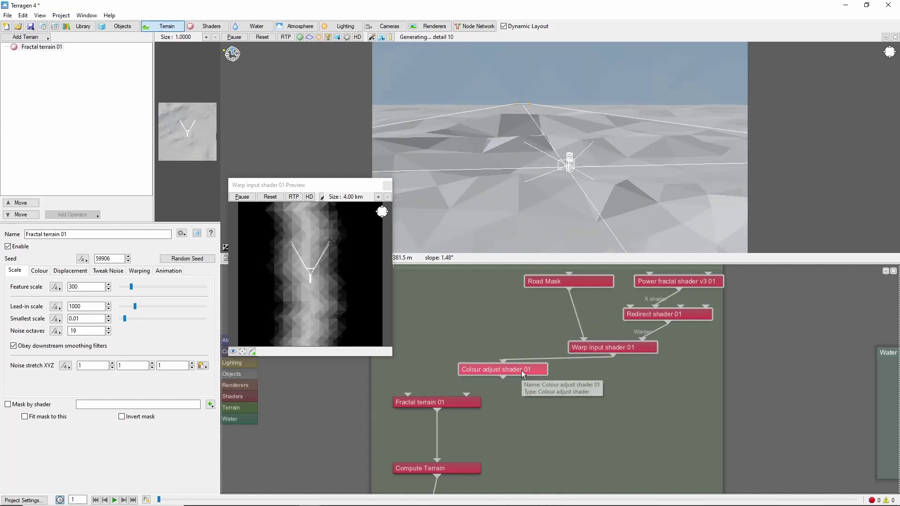
- Set the colour adjust shader's black point to 0.42 and white point to 0.5, and open its preview
{"action": "double_click", "coordinate": [522, 370]}
{"action": "left_click", "coordinate": [557, 127]}
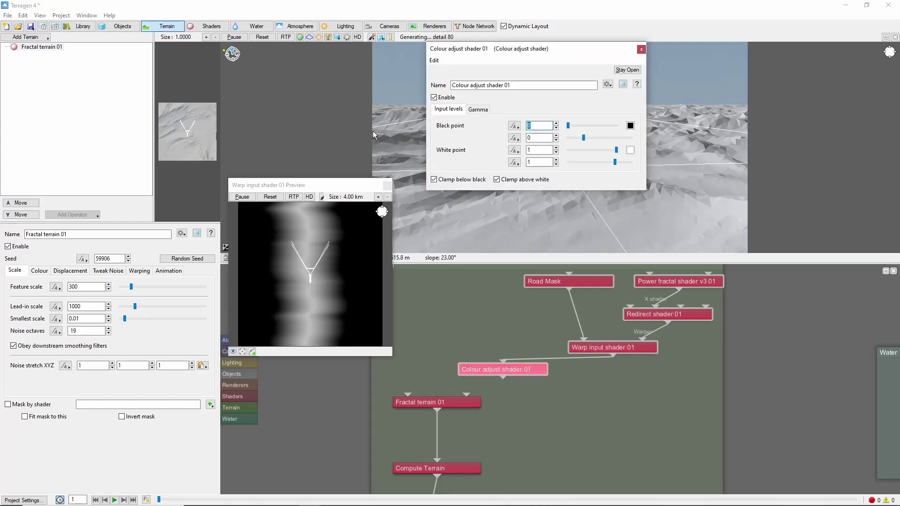
{"action": "type", "text": "0.45"}
{"action": "key", "text": "Return"}
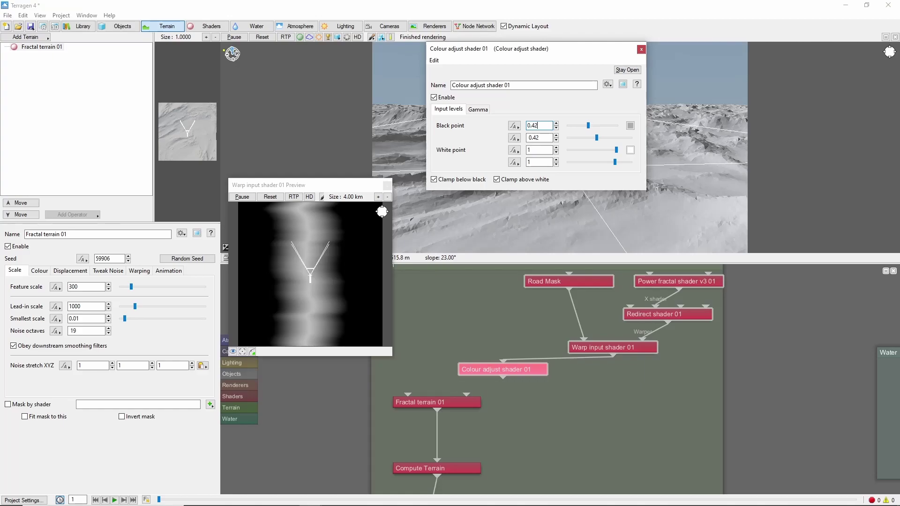
{"action": "left_click", "coordinate": [539, 138]}
{"action": "type", "text": "0.5"}
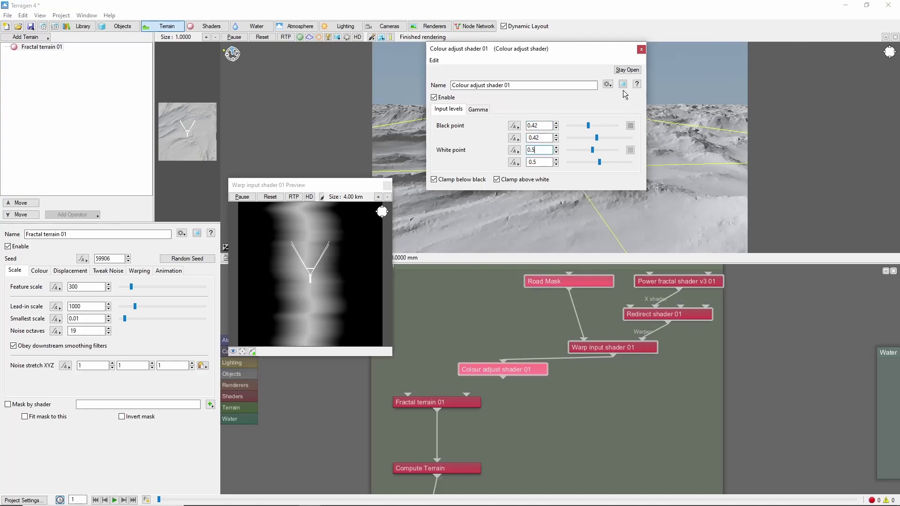
{"action": "left_click", "coordinate": [623, 84]}
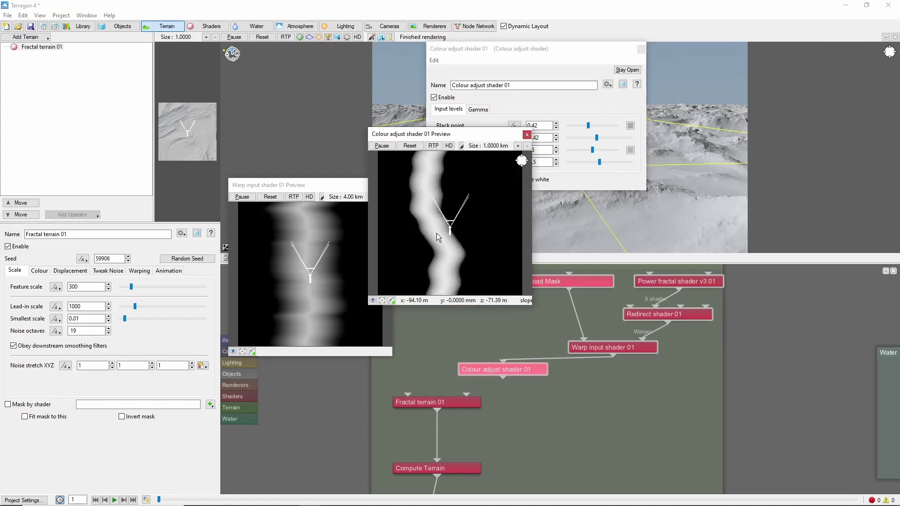
- Connect the colour adjust shader to Fractal terrain 01's mask input, invert the mask, and close the open windows to inspect the terrain
{"action": "left_click", "coordinate": [507, 378]}
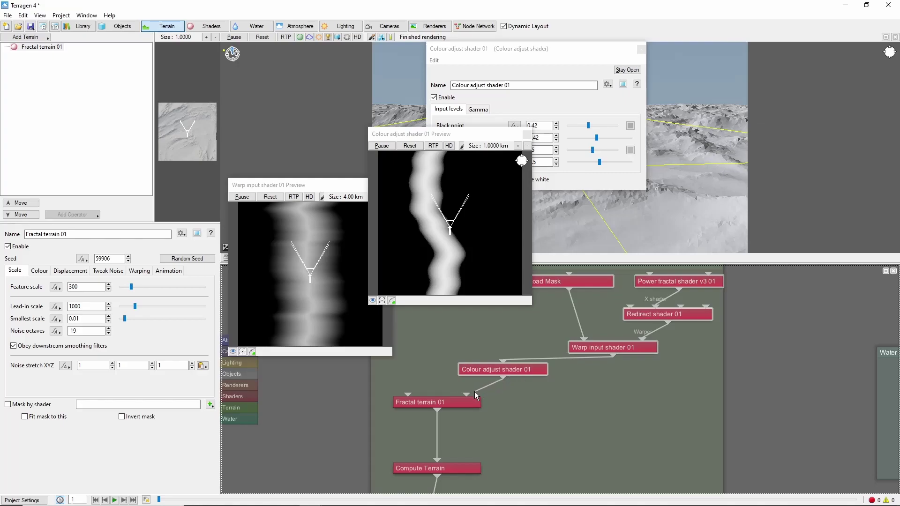
{"action": "left_click_drag", "start_coordinate": [475, 392], "coordinate": [467, 395]}
{"action": "double_click", "coordinate": [469, 403]}
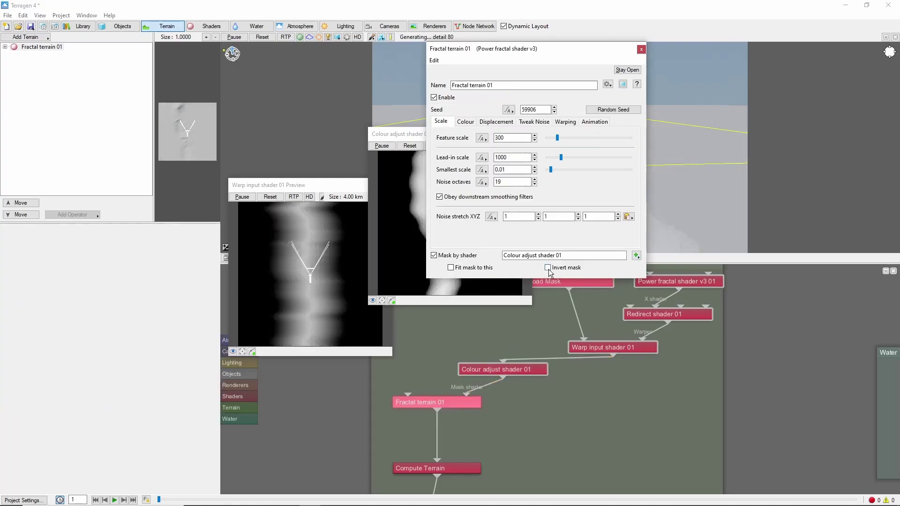
{"action": "left_click", "coordinate": [642, 50]}
{"action": "left_click", "coordinate": [526, 134]}
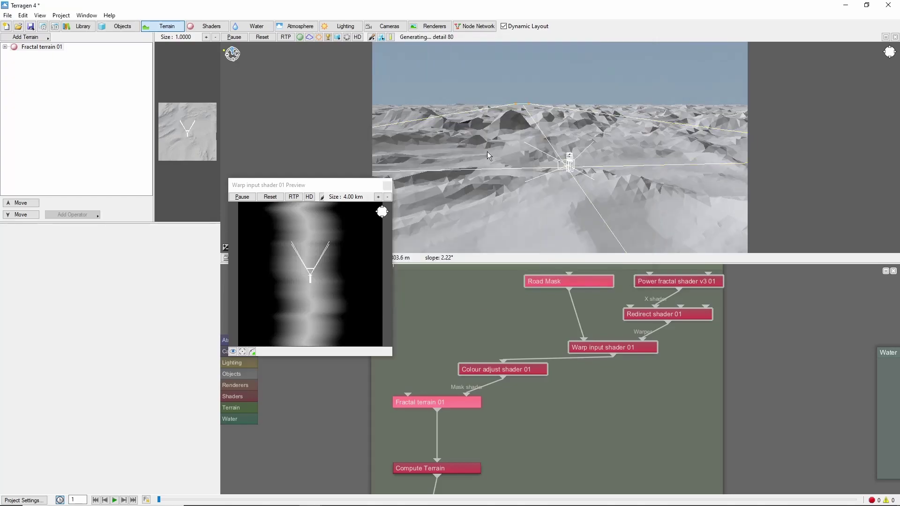
{"action": "left_click", "coordinate": [386, 185]}
{"action": "mouse_move", "coordinate": [525, 235]}
{"action": "left_mouse_down", "text": "alt"}
{"action": "mouse_move", "coordinate": [555, 224]}
{"action": "mouse_move", "coordinate": [533, 237]}
{"action": "left_mouse_up", "text": "alt"}
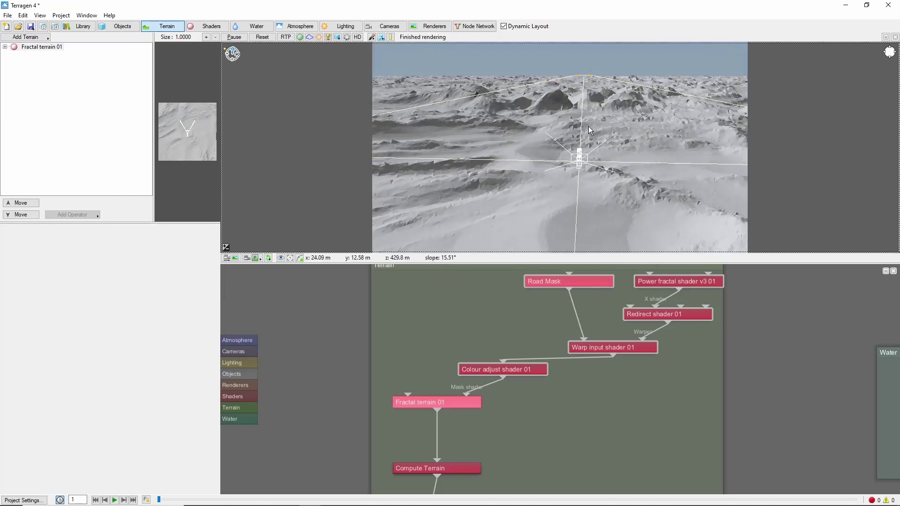
- Add a second Colour adjust shader in the Terrain group and connect the warp input shader's output to its main input
{"action": "left_click", "coordinate": [557, 389]}
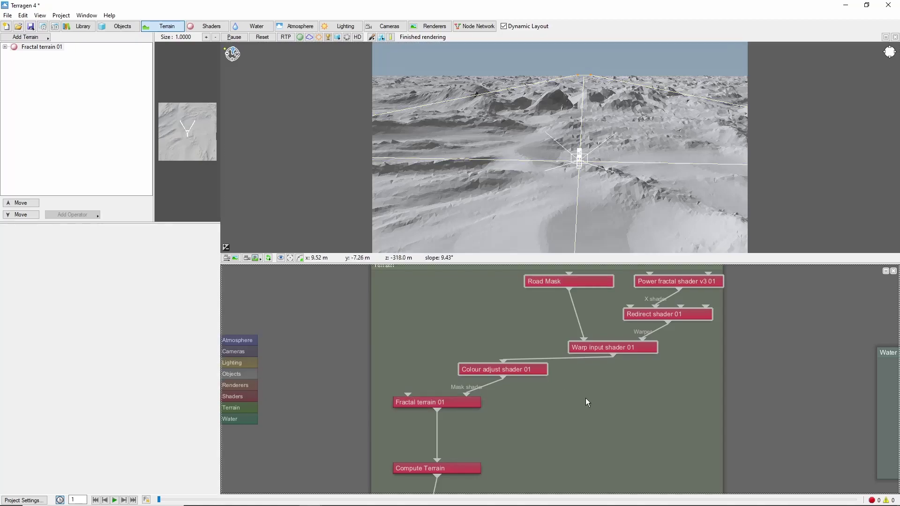
{"action": "middle_click_drag", "start_coordinate": [591, 452], "coordinate": [589, 366]}
{"action": "scroll", "coordinate": [577, 349], "scroll_direction": "down", "scroll_amount": 3}
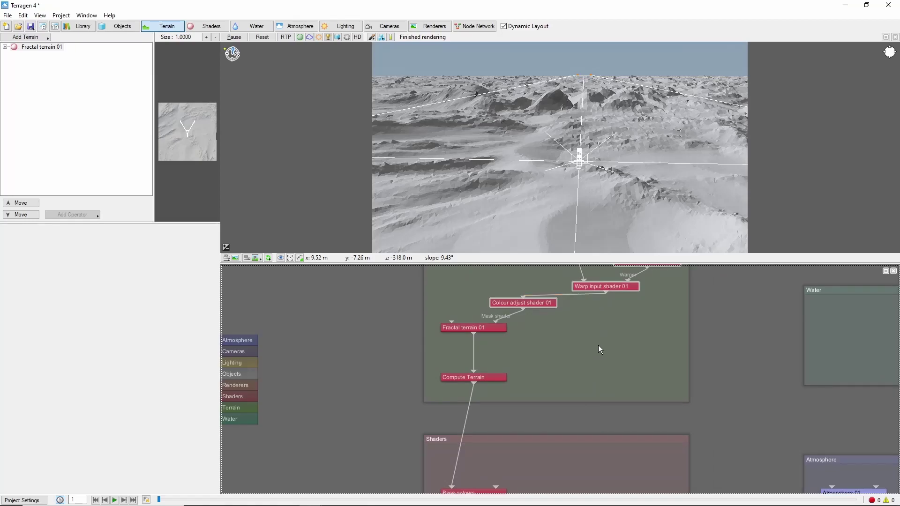
{"action": "key", "text": "Tab"}
{"action": "type", "text": "co"}
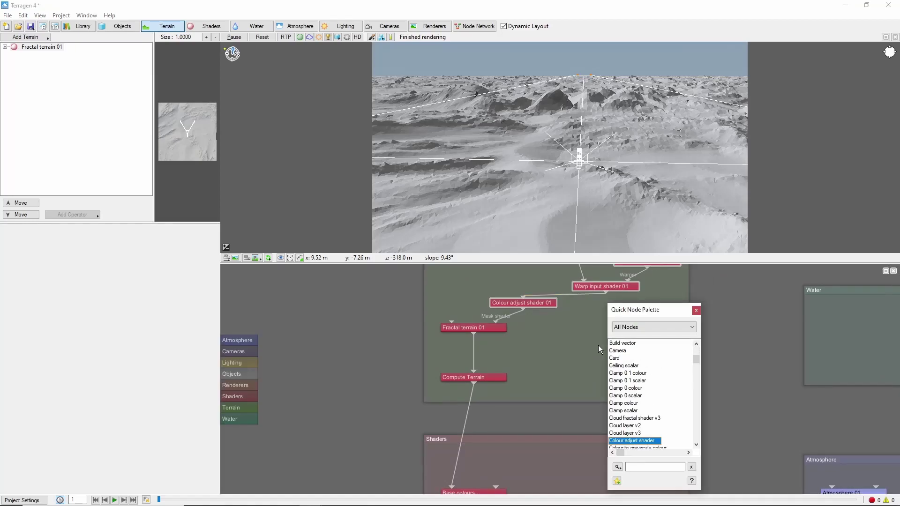
{"action": "key", "text": "Return"}
{"action": "left_click_drag", "start_coordinate": [606, 292], "coordinate": [599, 339]}
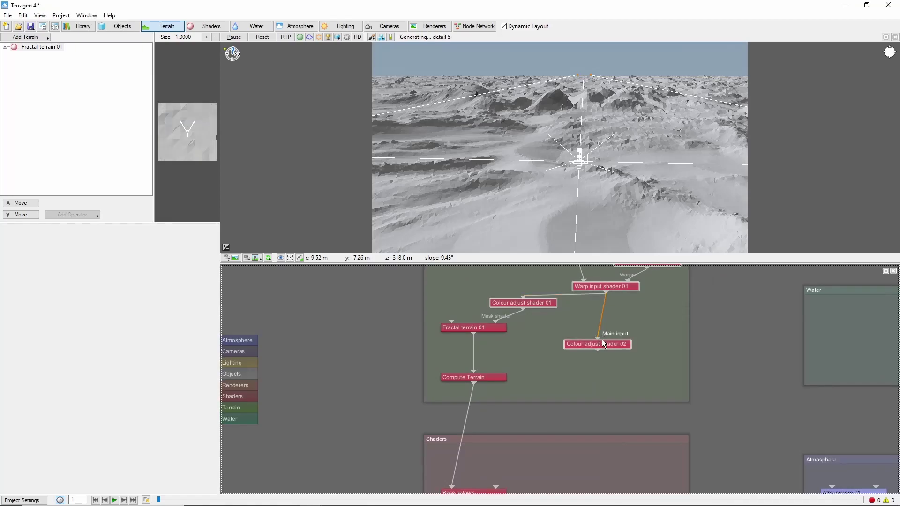
- Set the second colour adjust shader's black point to 0.499 and white point to 0.5, and preview it
{"action": "double_click", "coordinate": [617, 342]}
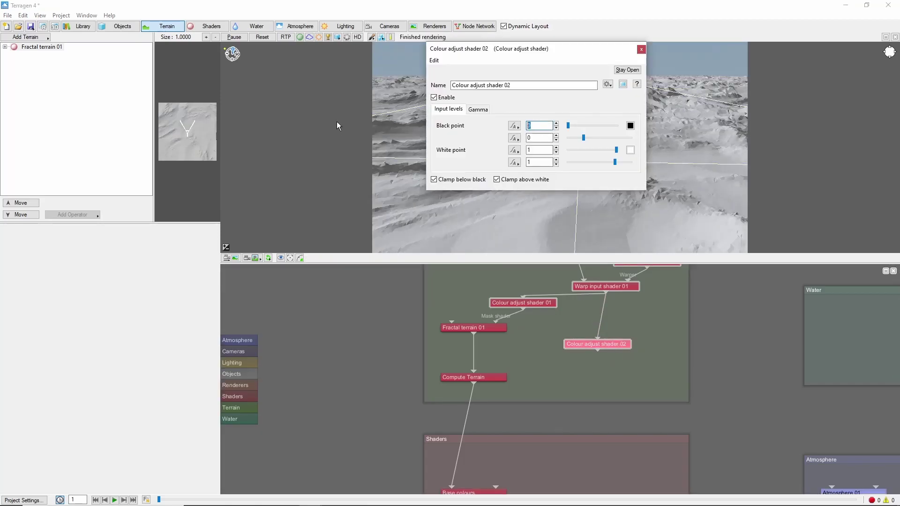
{"action": "type", "text": "49"}
{"action": "type", "text": "0.5"}
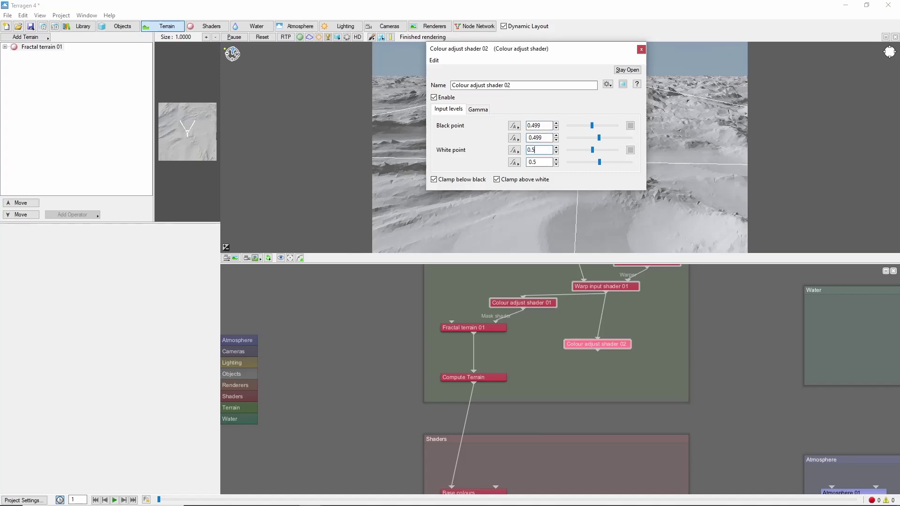
{"action": "left_click", "coordinate": [623, 84]}
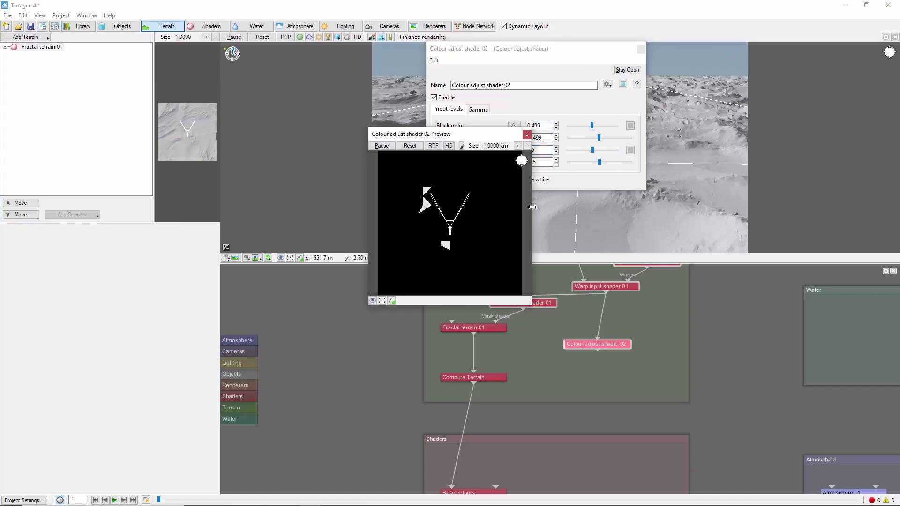
- Insert a Surface layer after Base colours and connect Colour adjust shader 02 to its mask input
{"action": "left_click_drag", "start_coordinate": [619, 421], "coordinate": [587, 297]}
{"action": "right_click", "coordinate": [445, 373]}
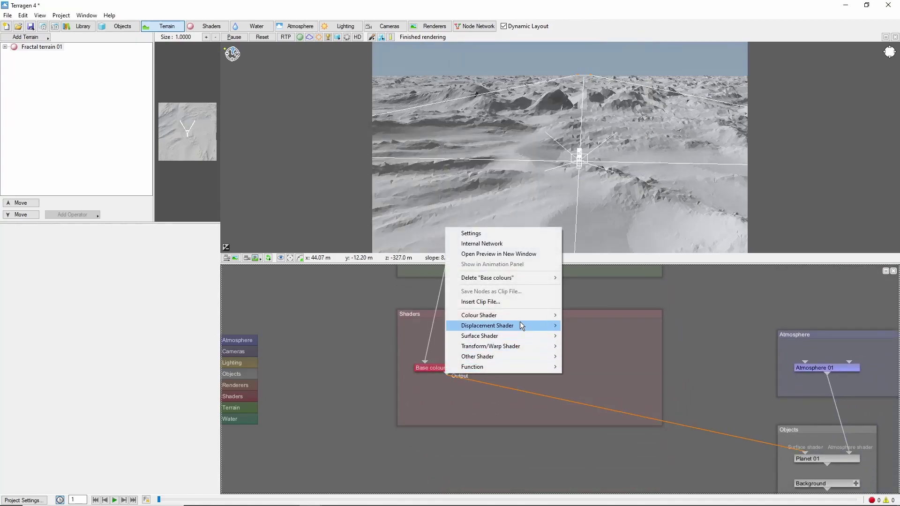
{"action": "mouse_move", "coordinate": [520, 336]}
{"action": "left_click", "coordinate": [591, 398]}
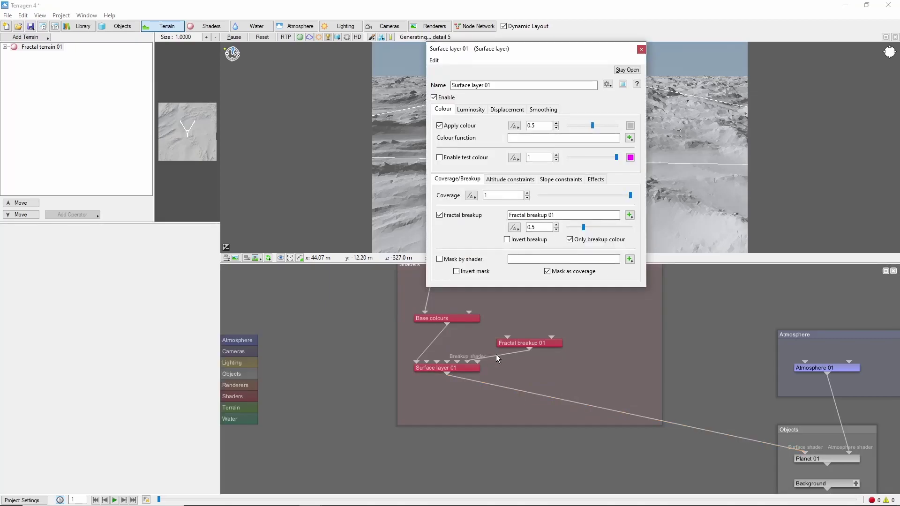
{"action": "left_click_drag", "start_coordinate": [501, 52], "coordinate": [231, 84]}
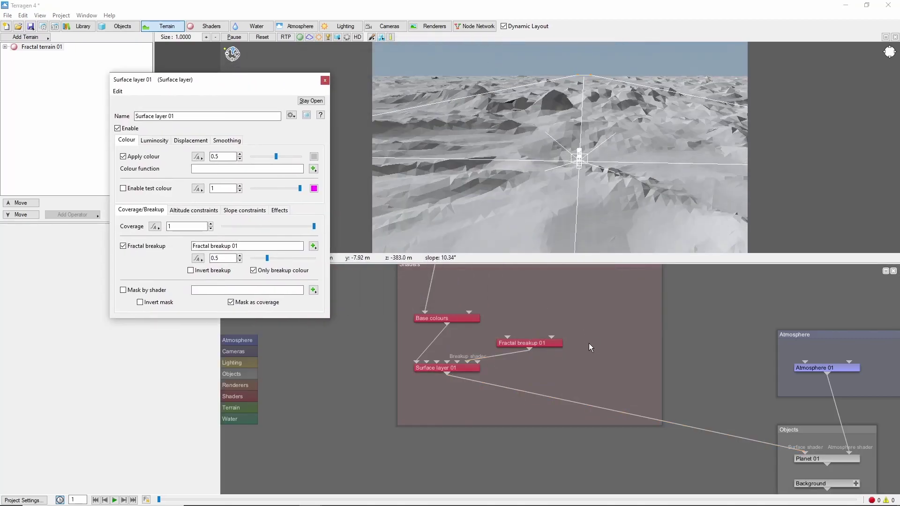
{"action": "scroll", "coordinate": [589, 344], "scroll_direction": "down", "scroll_amount": 3}
{"action": "left_click_drag", "start_coordinate": [601, 300], "coordinate": [541, 425]}
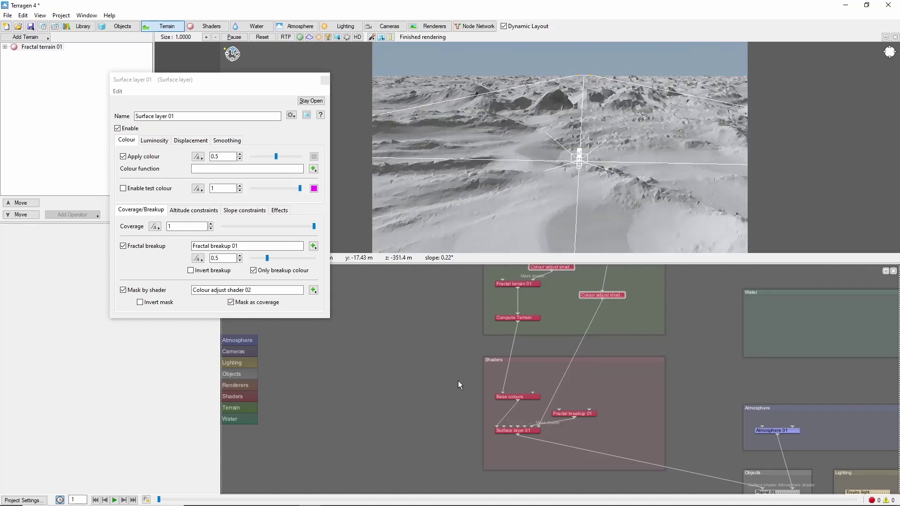
- Enable the surface layer's smoothing effect with a value of 0.1
{"action": "left_click", "coordinate": [234, 141]}
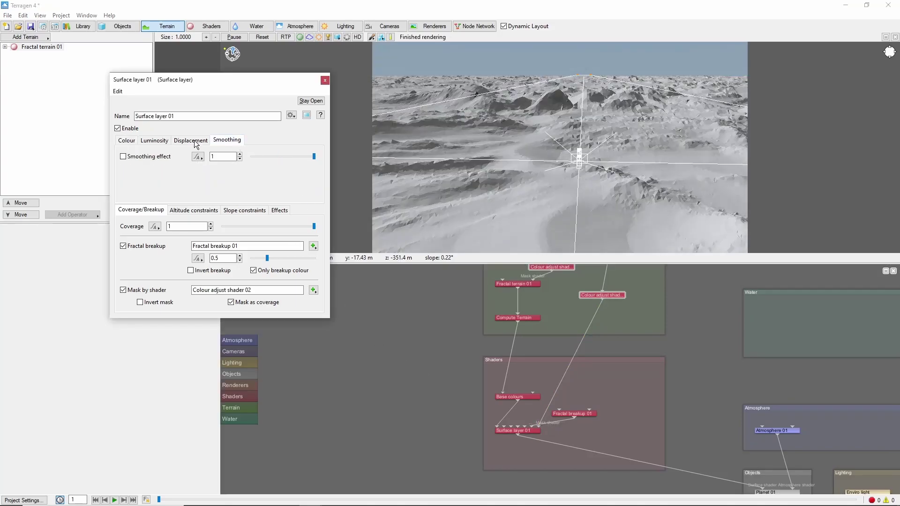
{"action": "left_click", "coordinate": [124, 157]}
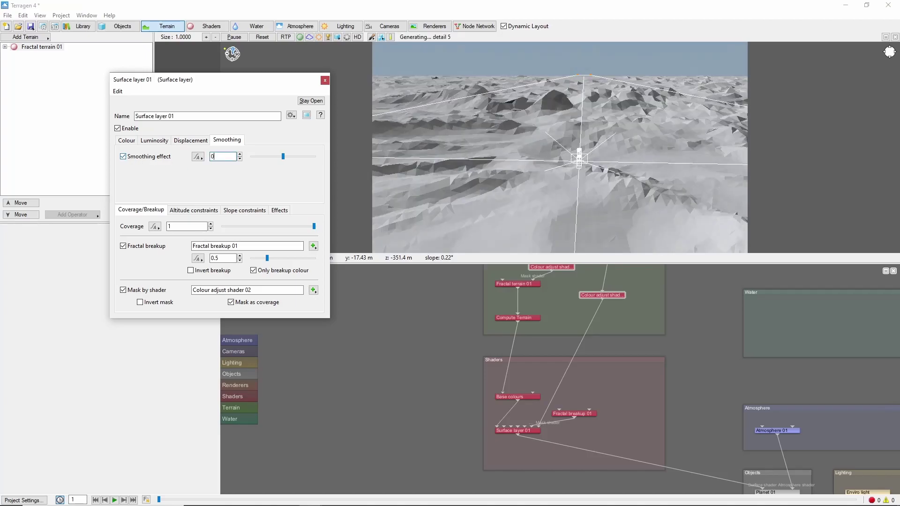
{"action": "type", "text": "0.1"}
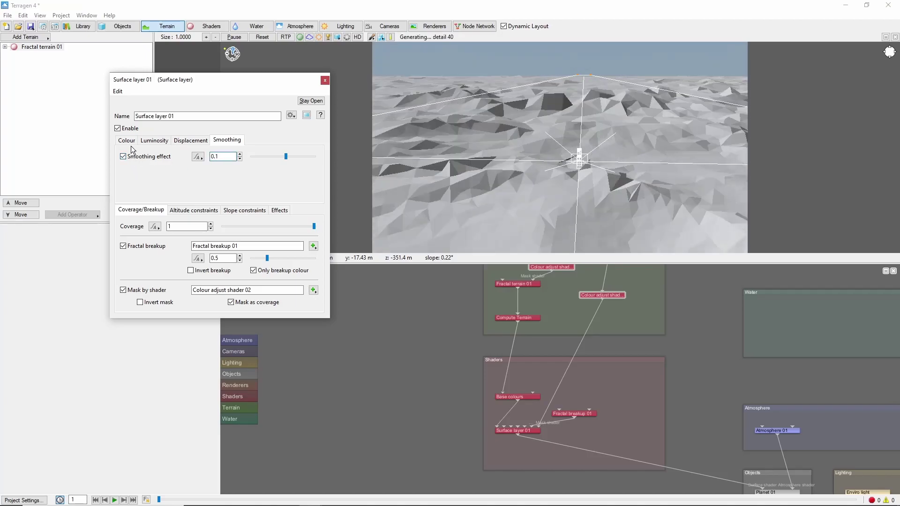
- Set the surface layer's applied colour to 0.05 and turn on surface shading in the 3D preview
{"action": "left_click", "coordinate": [126, 140]}
{"action": "left_click", "coordinate": [217, 155]}
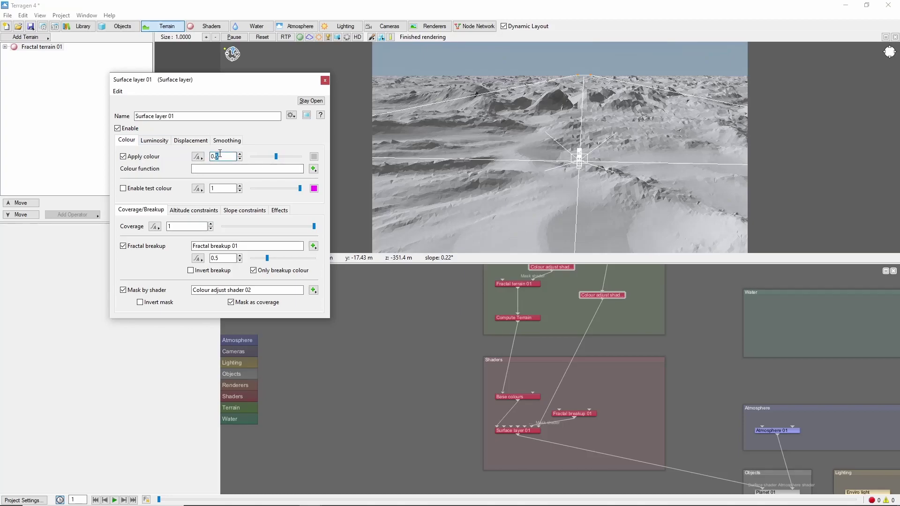
{"action": "type", "text": "0"}
{"action": "key", "text": "Return"}
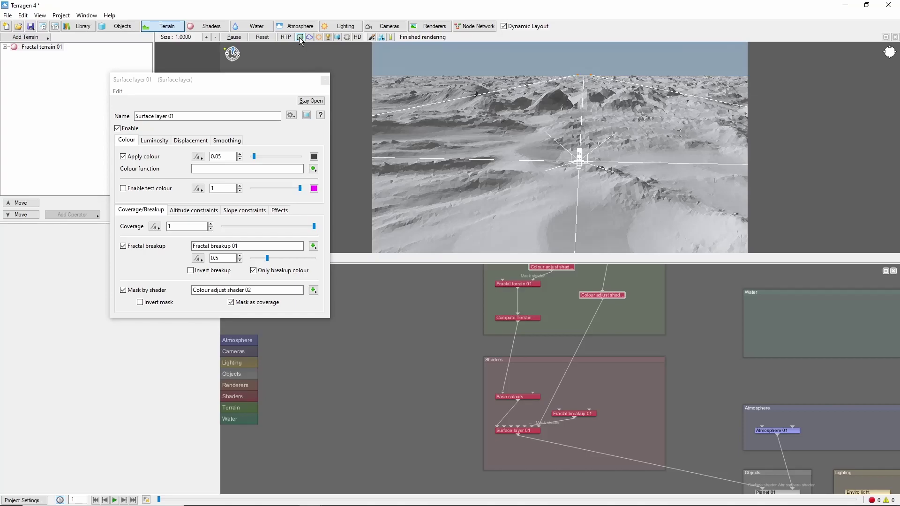
{"action": "left_click", "coordinate": [299, 37]}
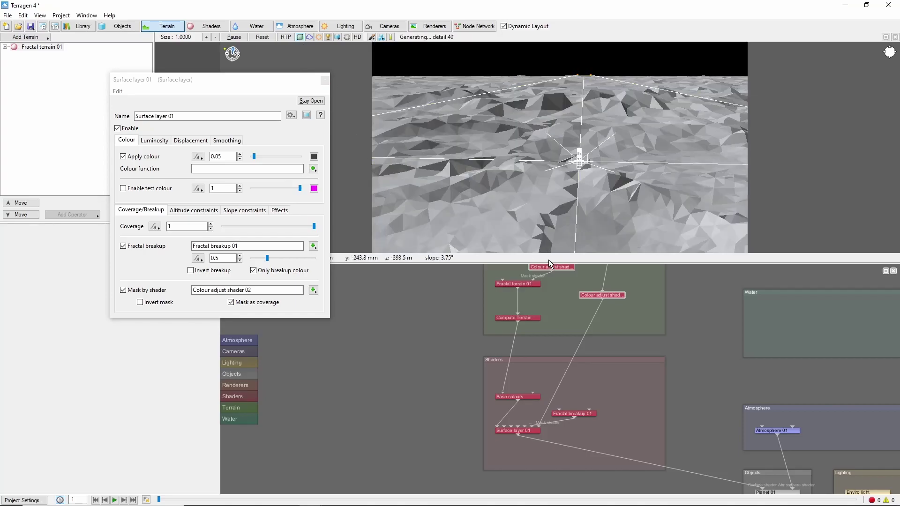